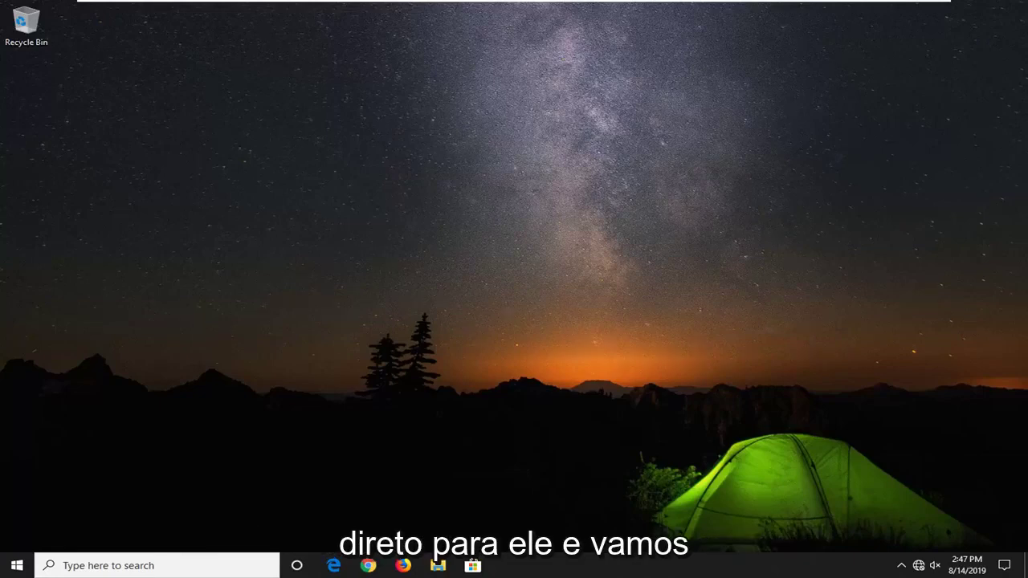
Open Control Panel and keep its items displayed as large icons
left_click(5, 567)
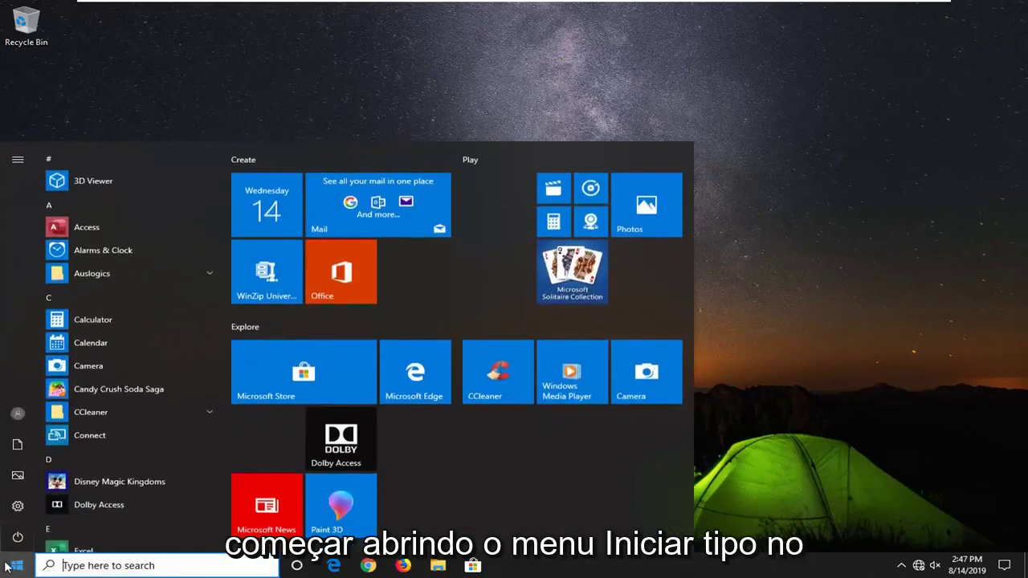
type("control ")
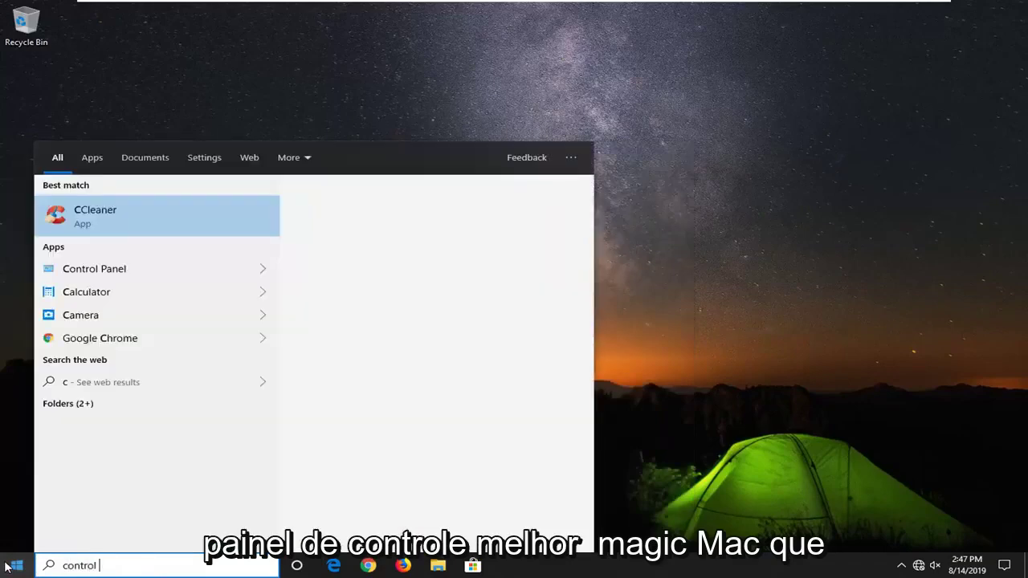
type("panel")
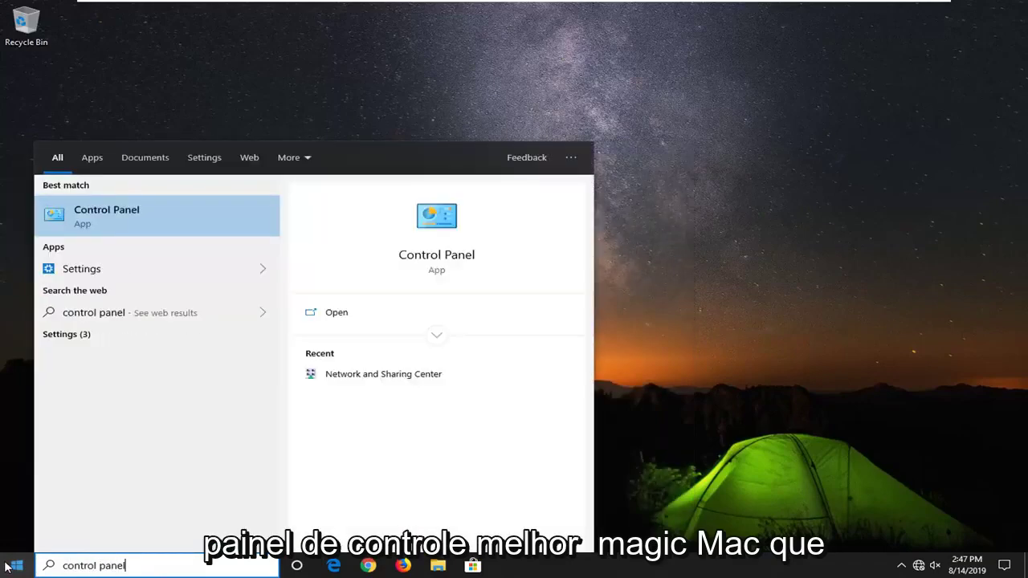
left_click(97, 229)
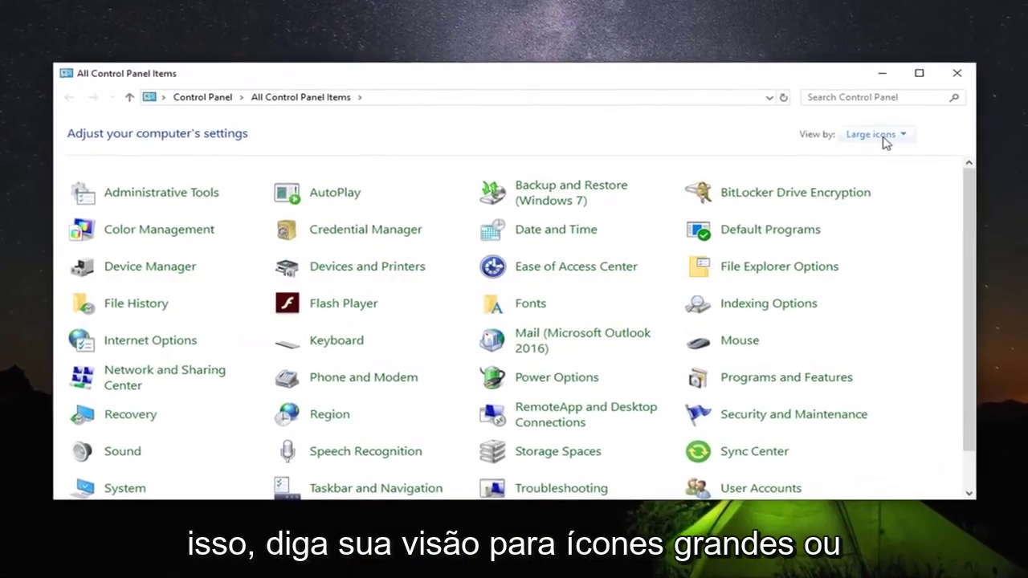
left_click(883, 138)
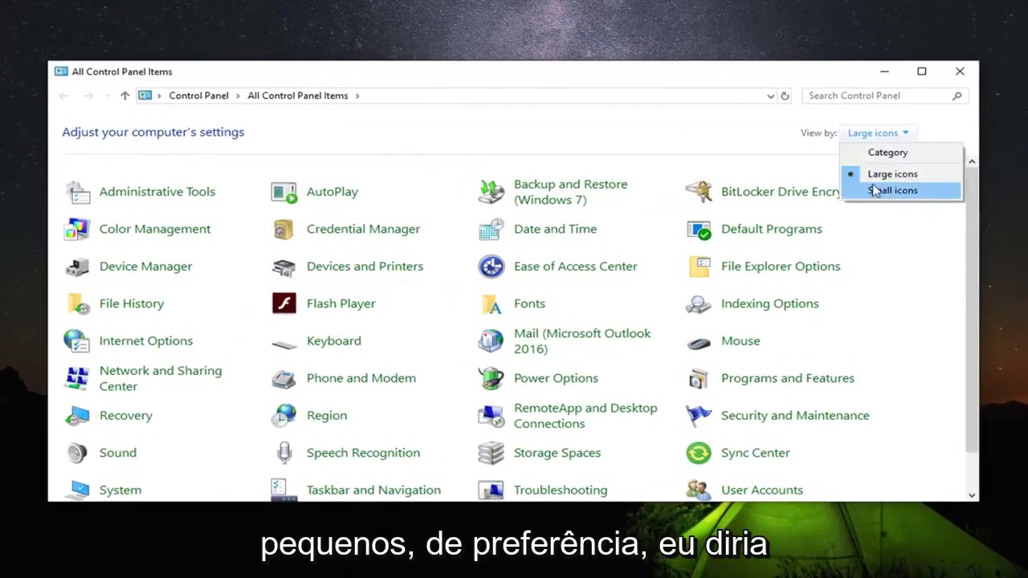
left_click(665, 147)
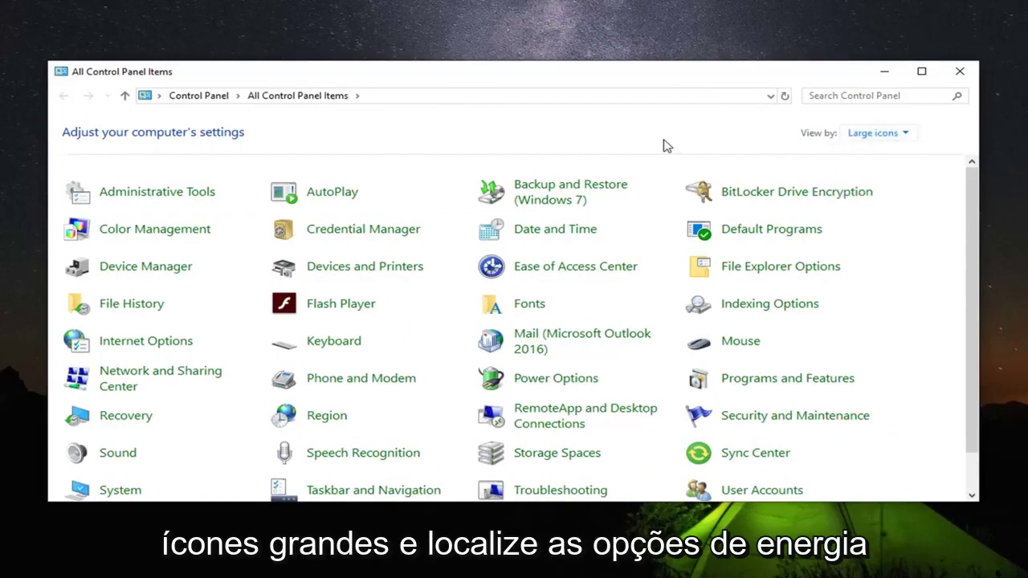
Open the advanced power settings of the High performance plan in Power Options and bring the dialog fully into view
left_click(552, 384)
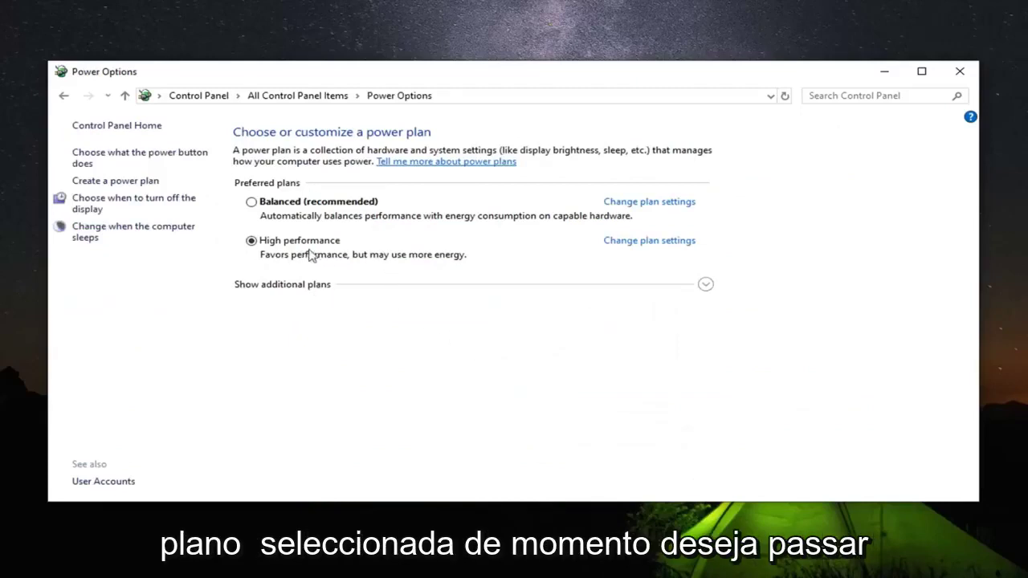
left_click(647, 248)
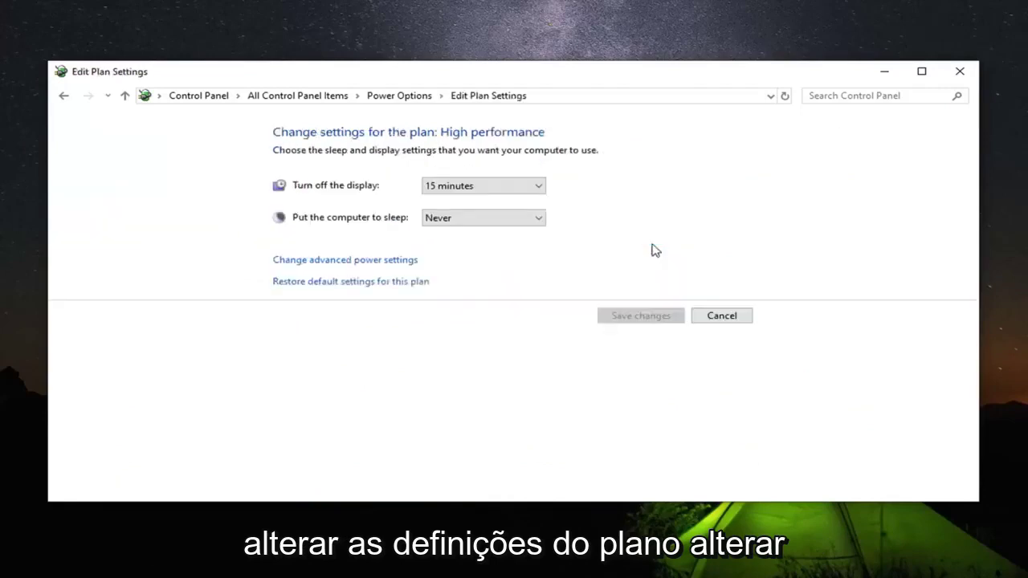
left_click(400, 265)
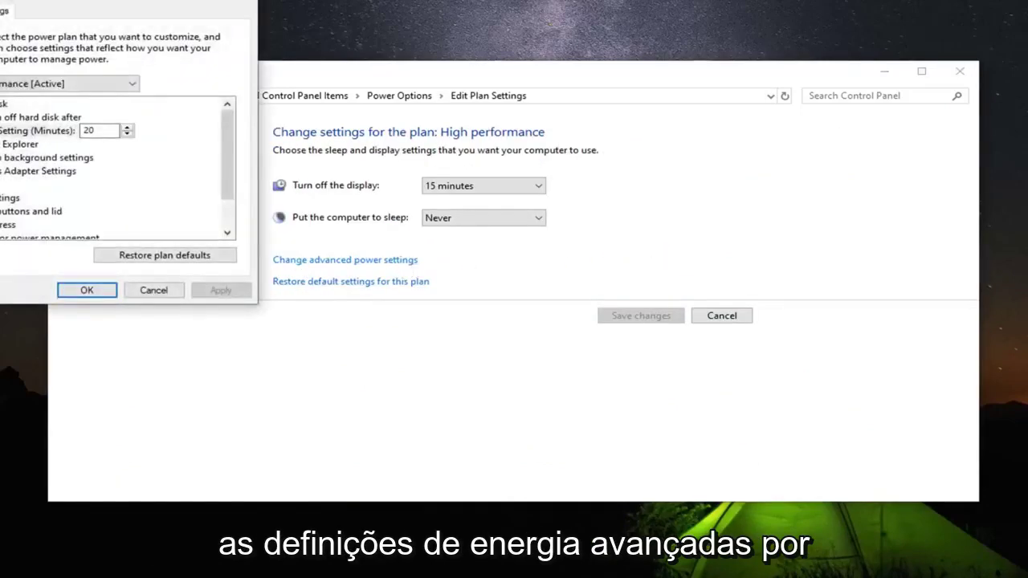
left_click_drag(138, 2, 465, 94)
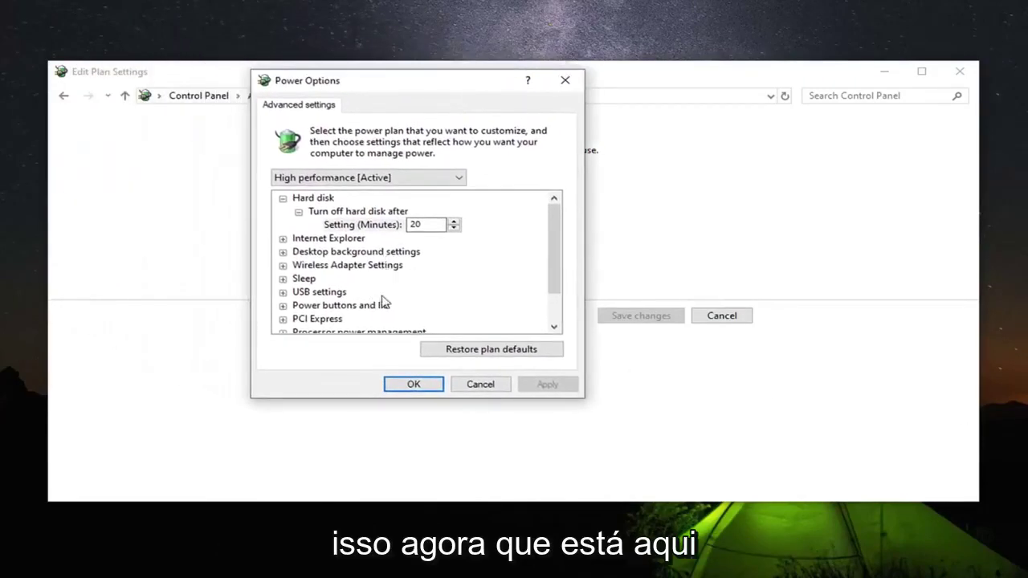
Set Power Saving Mode under Wireless Adapter Settings to Maximum Performance and apply the change
scroll(365, 310, "down", 1)
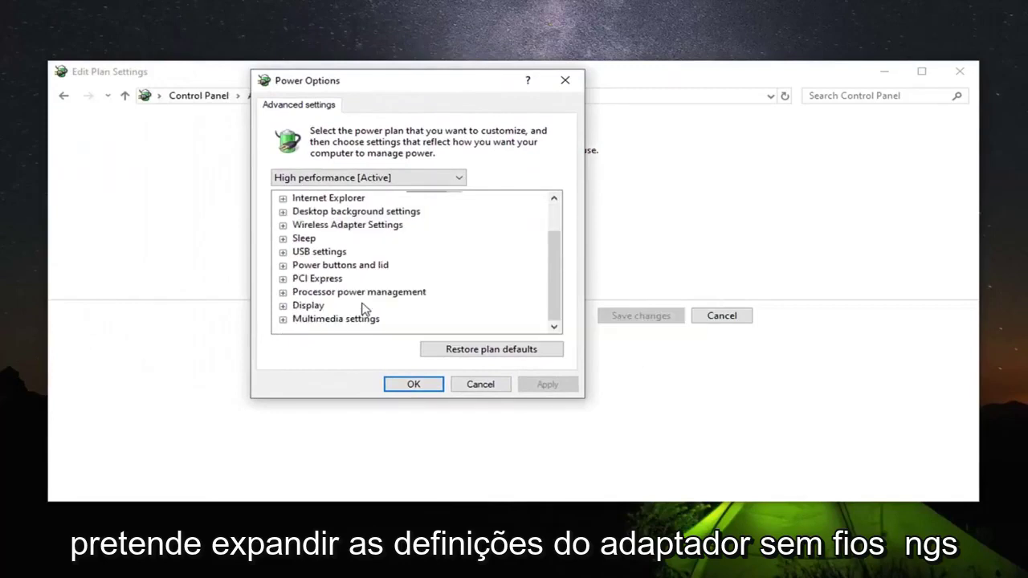
left_click(283, 228)
left_click(283, 226)
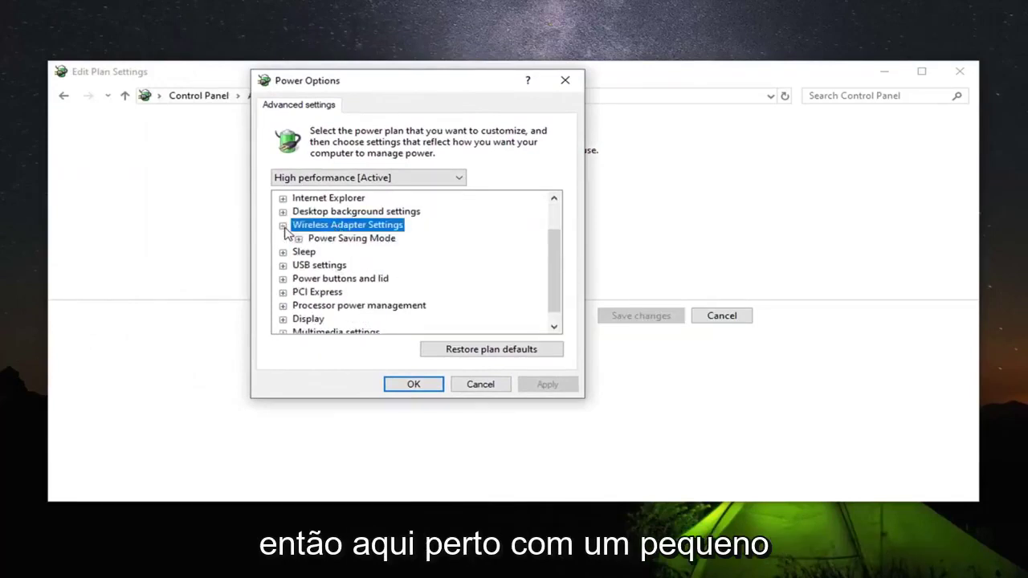
left_click(308, 240)
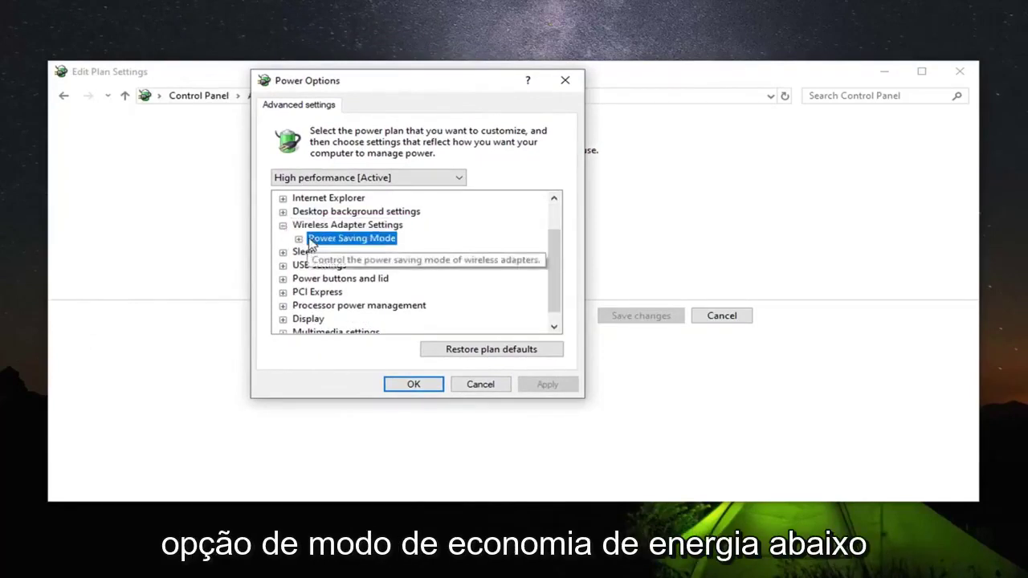
left_click(298, 239)
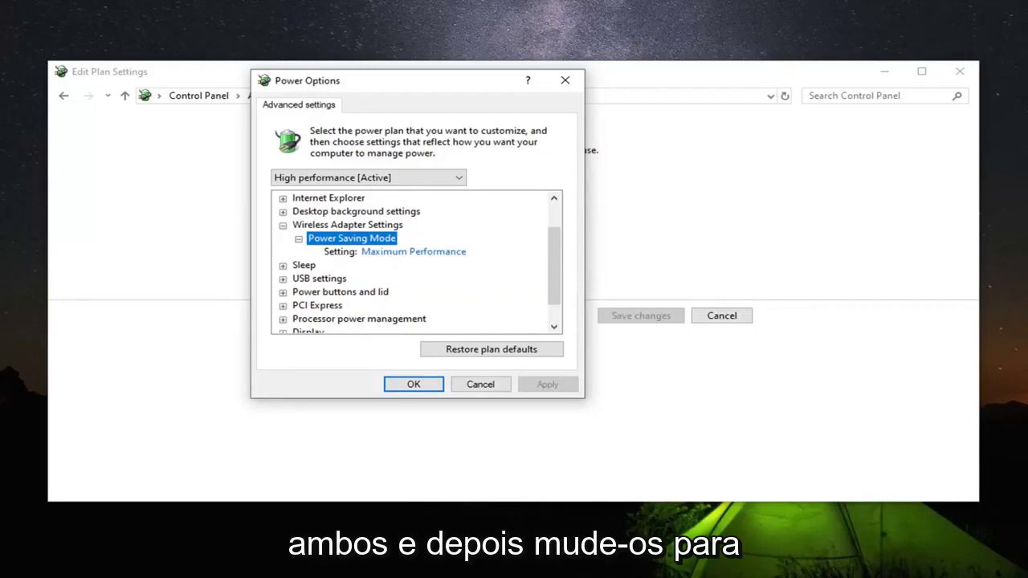
left_click(411, 254)
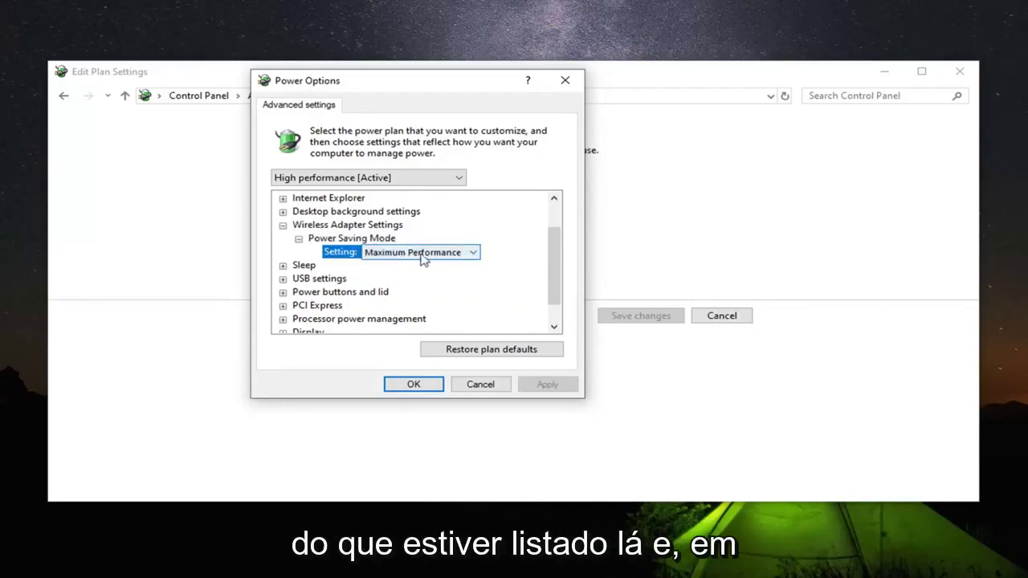
left_click(464, 253)
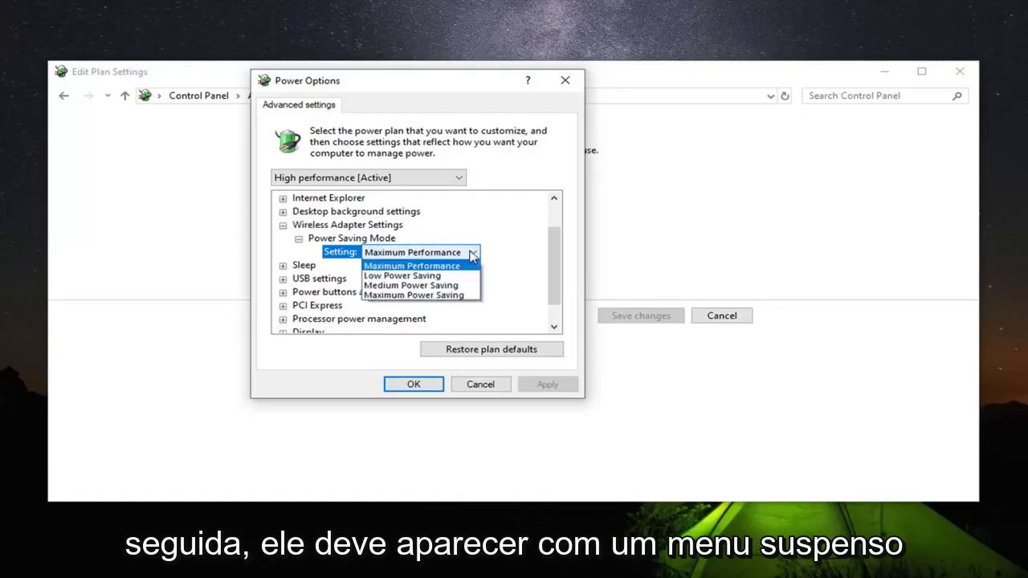
left_click(422, 269)
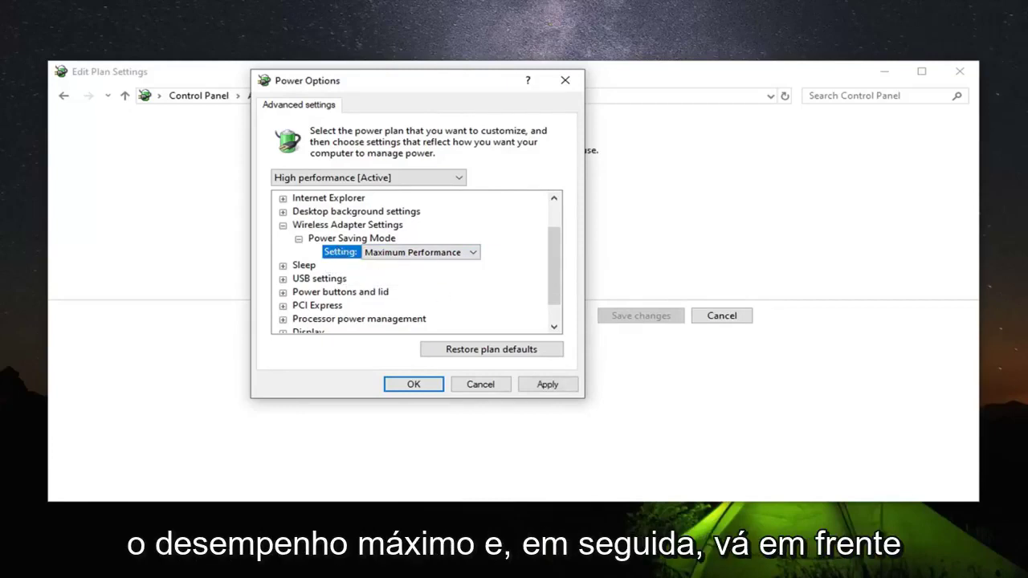
left_click(551, 387)
left_click(404, 389)
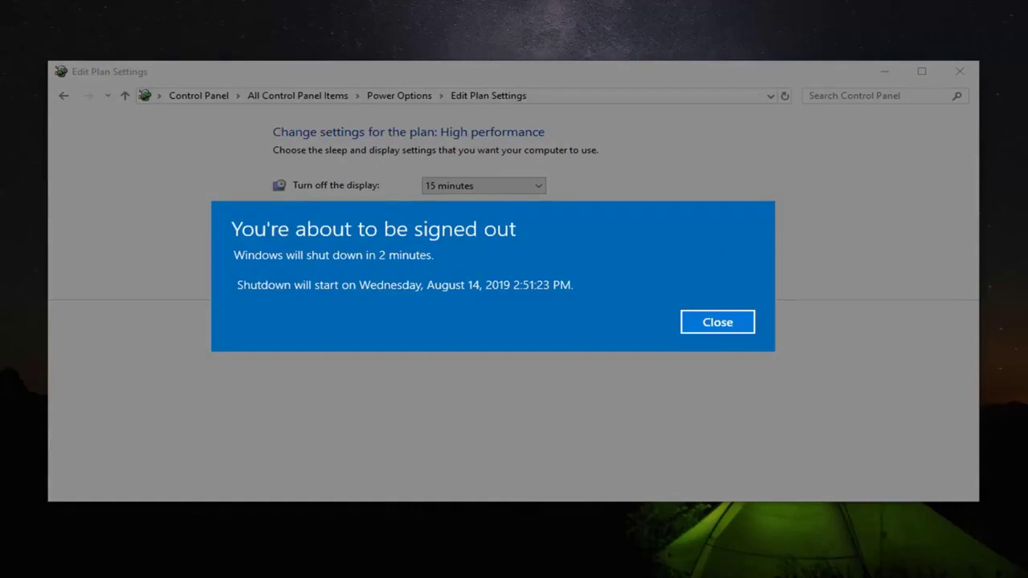
Close the sign-out notice and the plan settings window, and open Device Manager
left_click(717, 322)
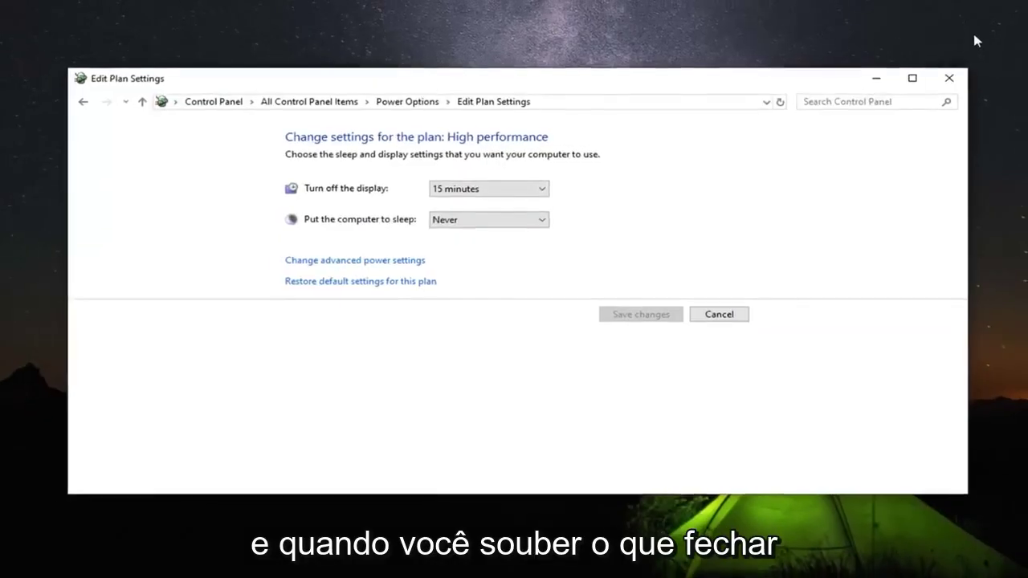
left_click(959, 71)
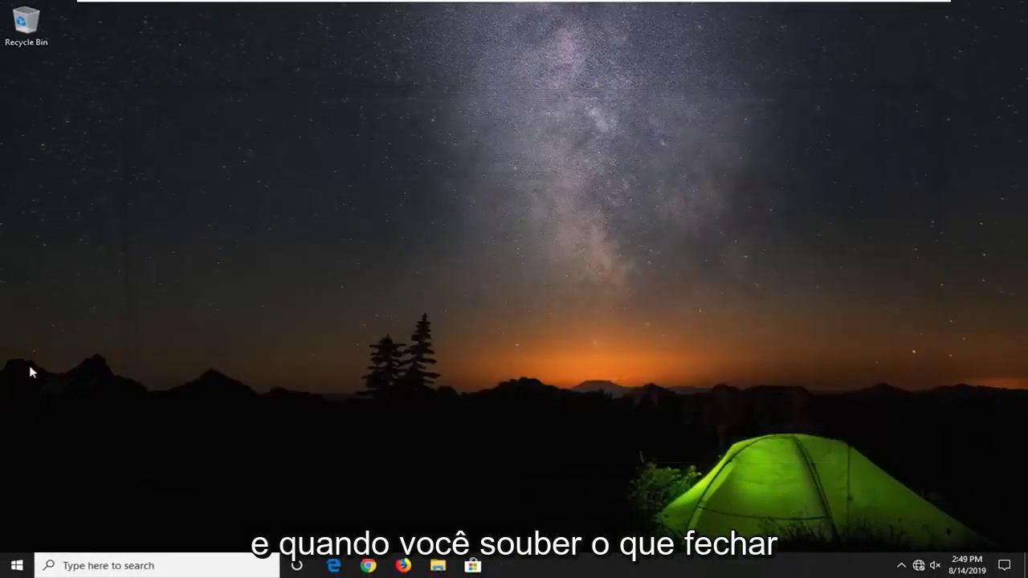
left_click(16, 565)
type("device manager")
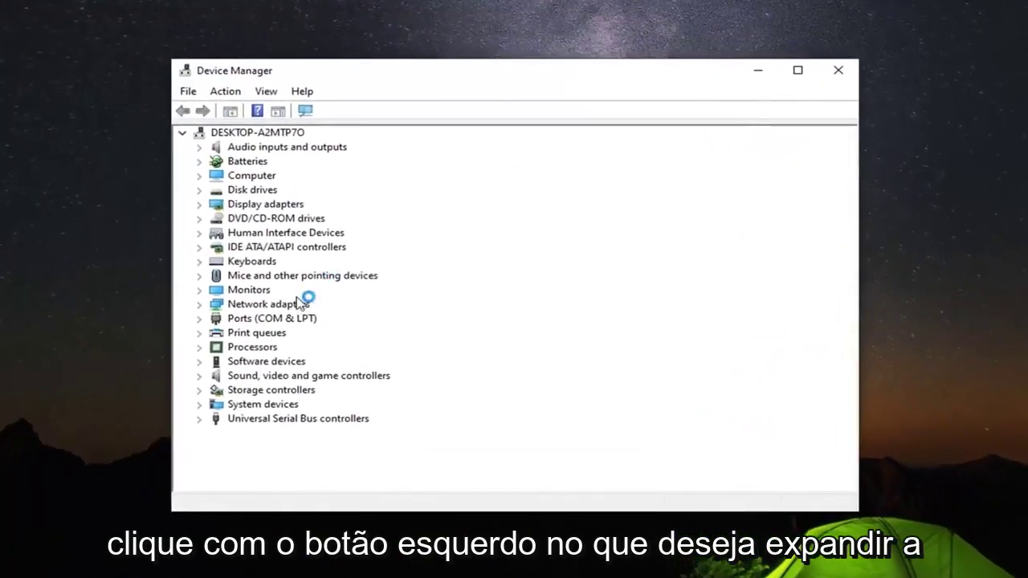
Disable "Allow the computer to turn off this device to save power" for the Intel(R) 82574L Gigabit Network Connection adapter
left_click(275, 306)
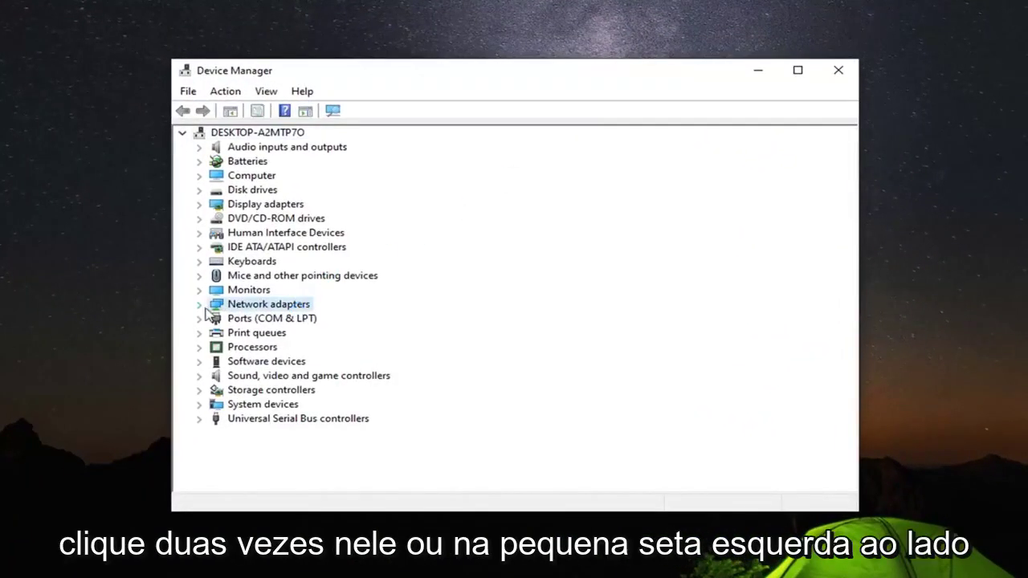
left_click(199, 305)
left_click(255, 320)
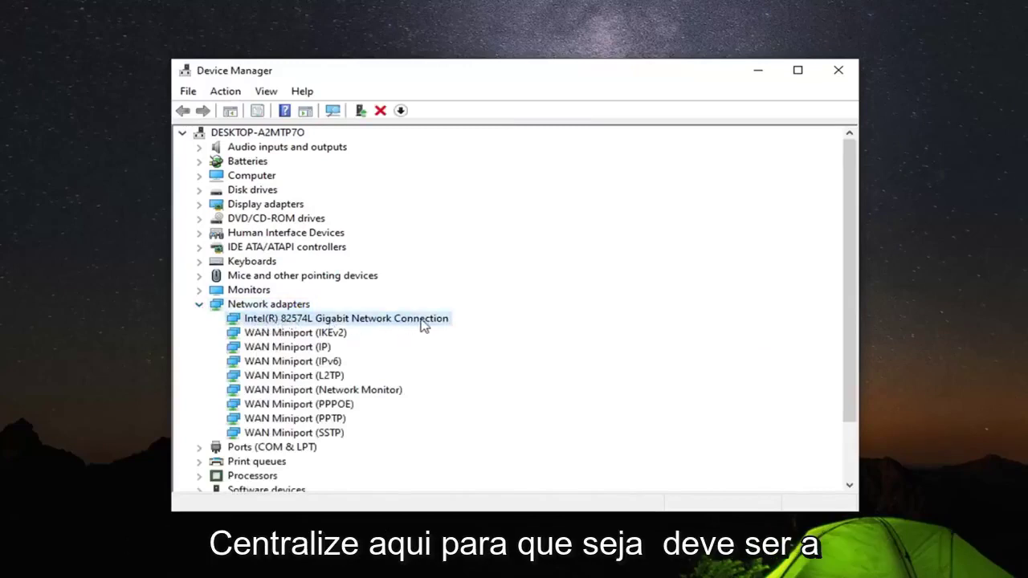
right_click(276, 321)
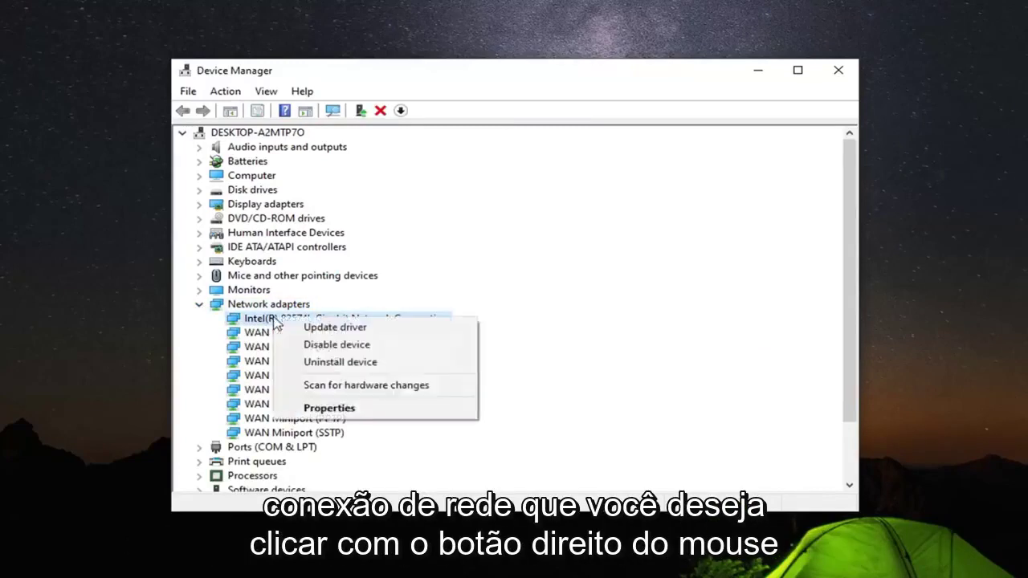
left_click(333, 410)
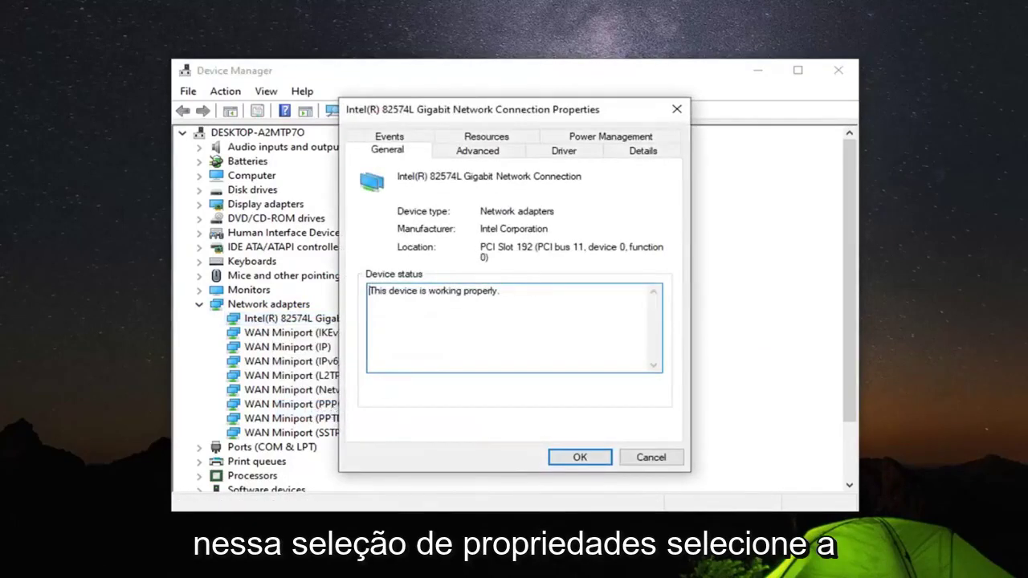
left_click(597, 137)
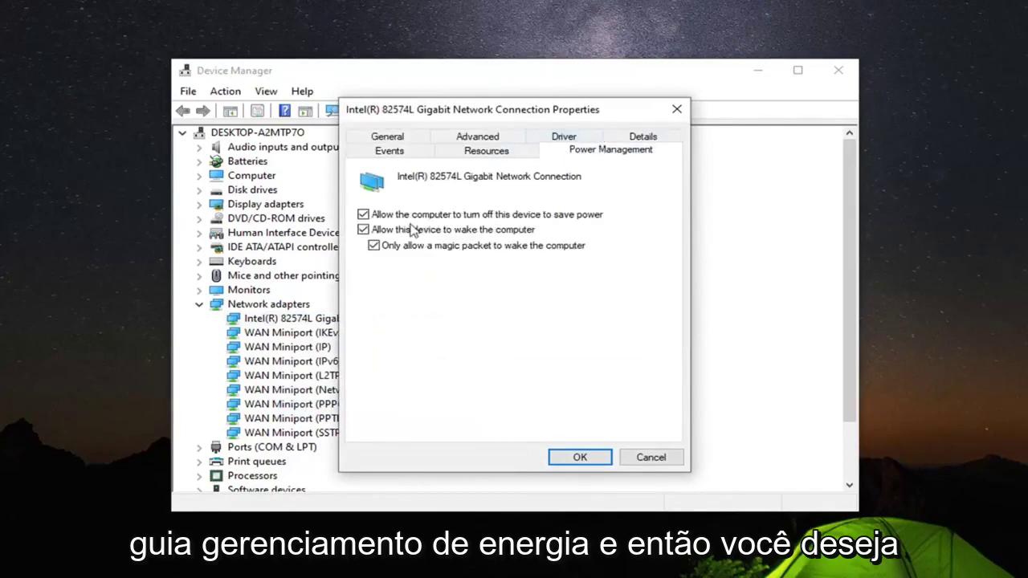
left_click(363, 214)
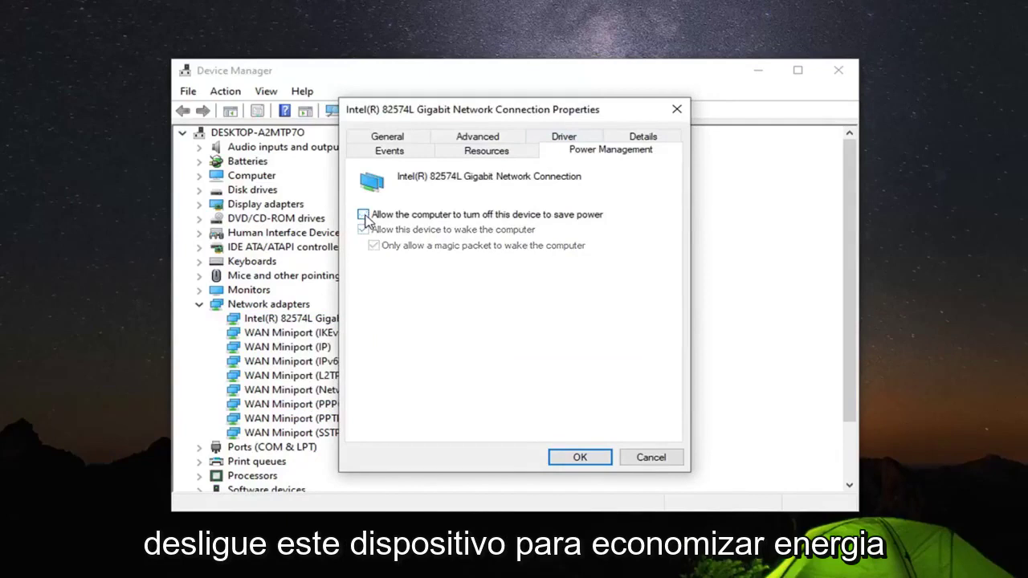
left_click(576, 456)
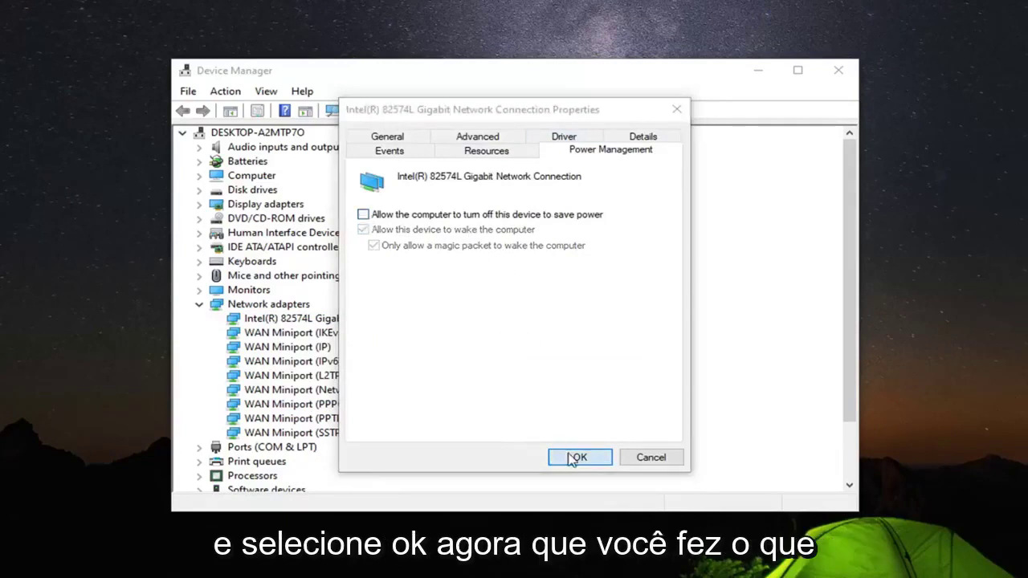
Search automatically for updated driver software for the Intel(R) 82574L network adapter and close the update wizard
right_click(287, 322)
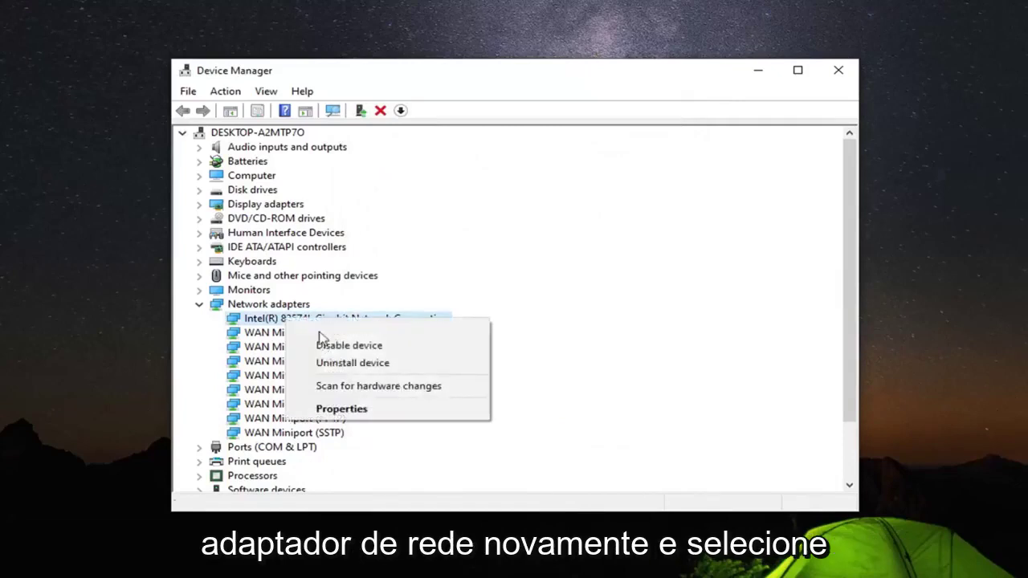
left_click(327, 331)
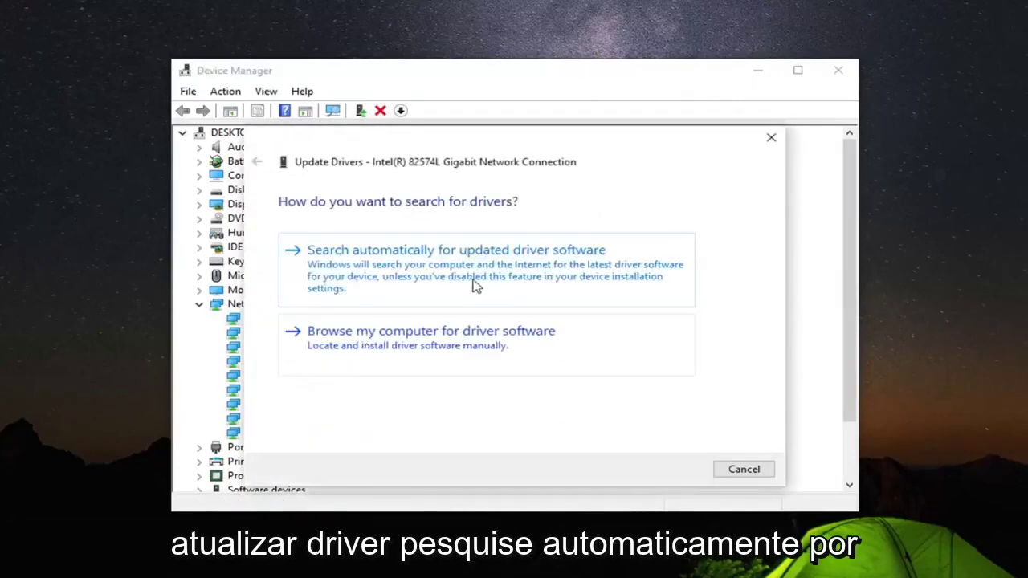
left_click(463, 270)
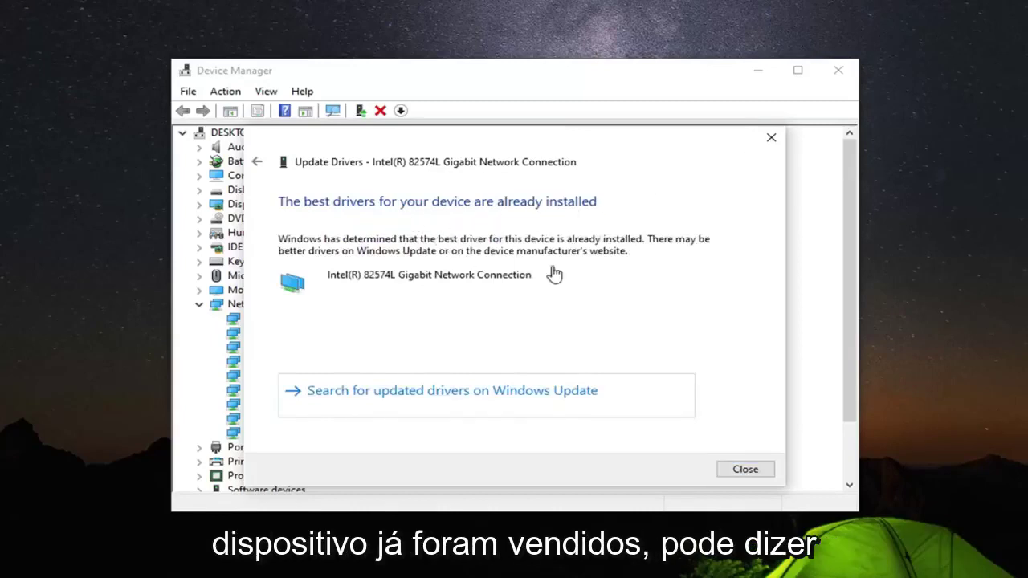
left_click(742, 470)
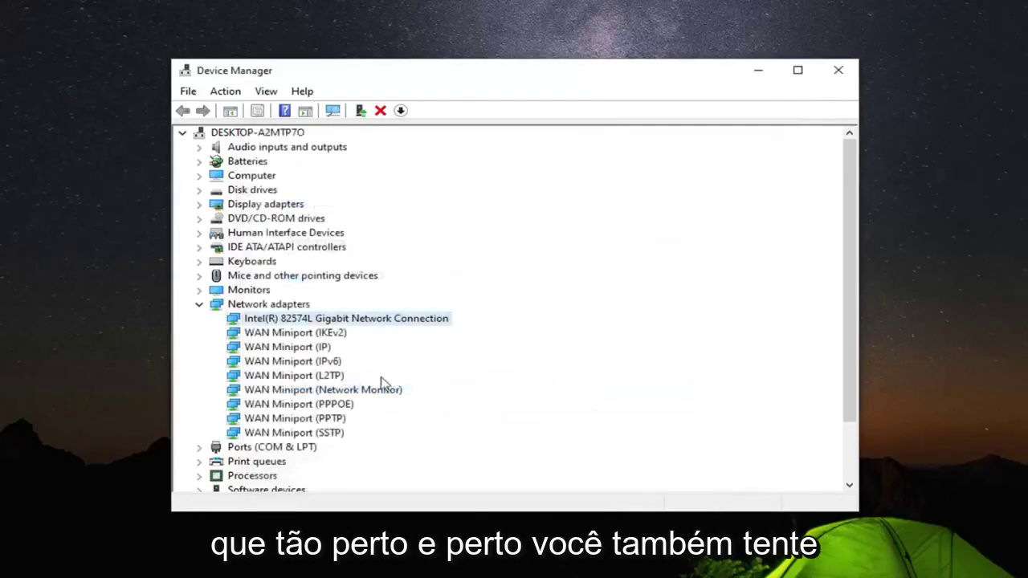
Install the Intel(R) 82574L Gigabit Network Connection driver manually from the list of available drivers on the computer
right_click(343, 321)
left_click(378, 328)
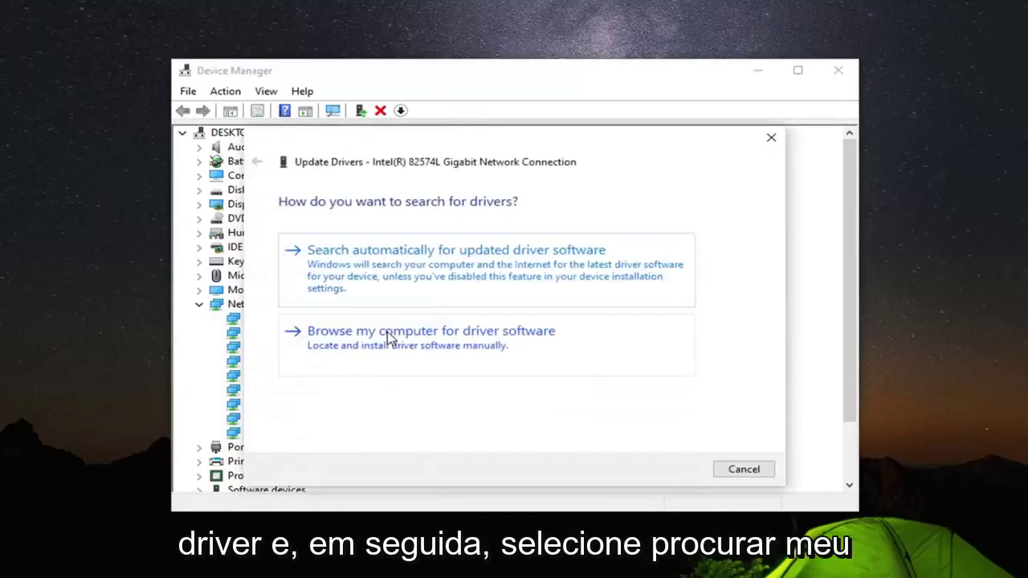
left_click(431, 349)
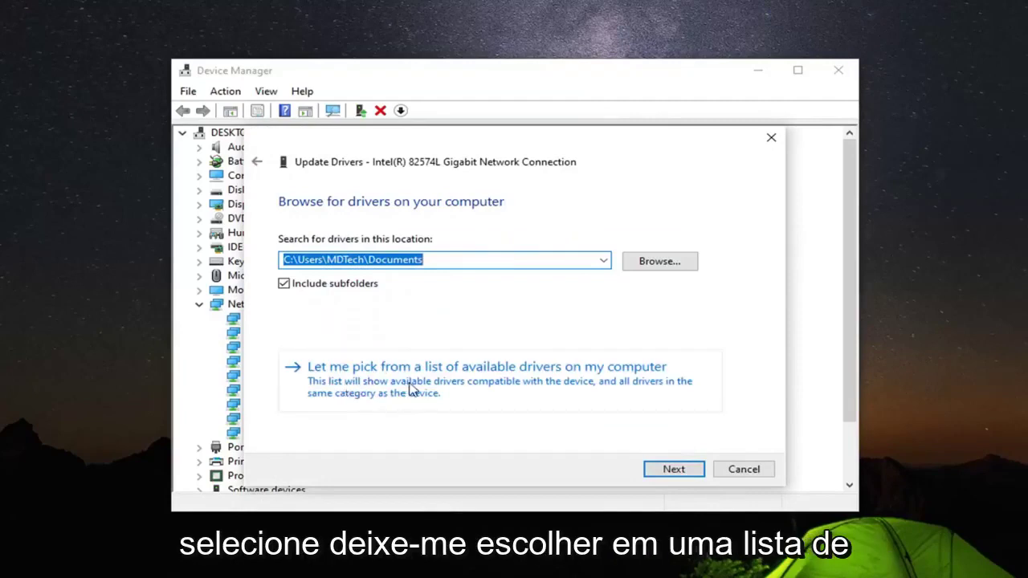
left_click(516, 391)
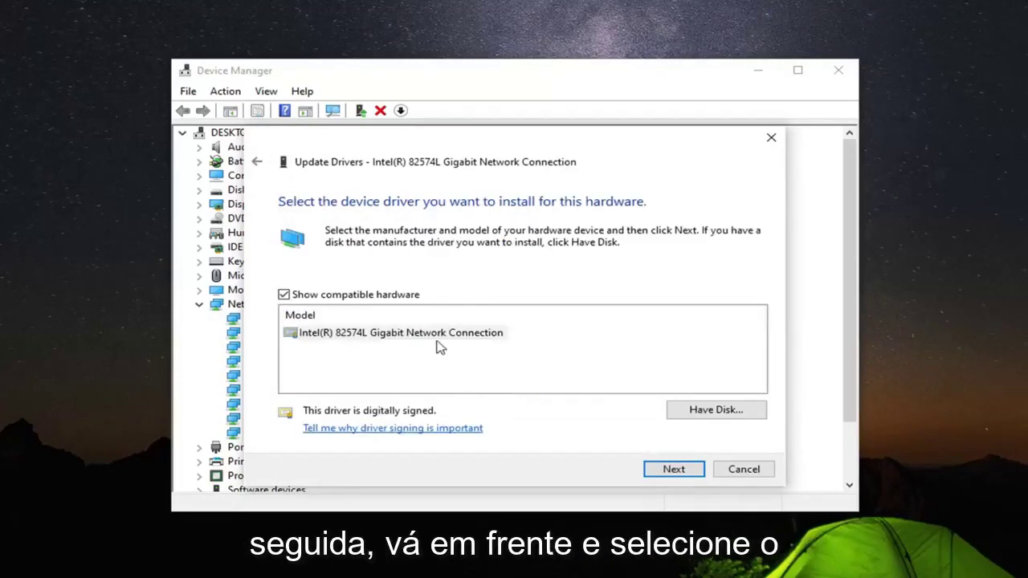
left_click(406, 337)
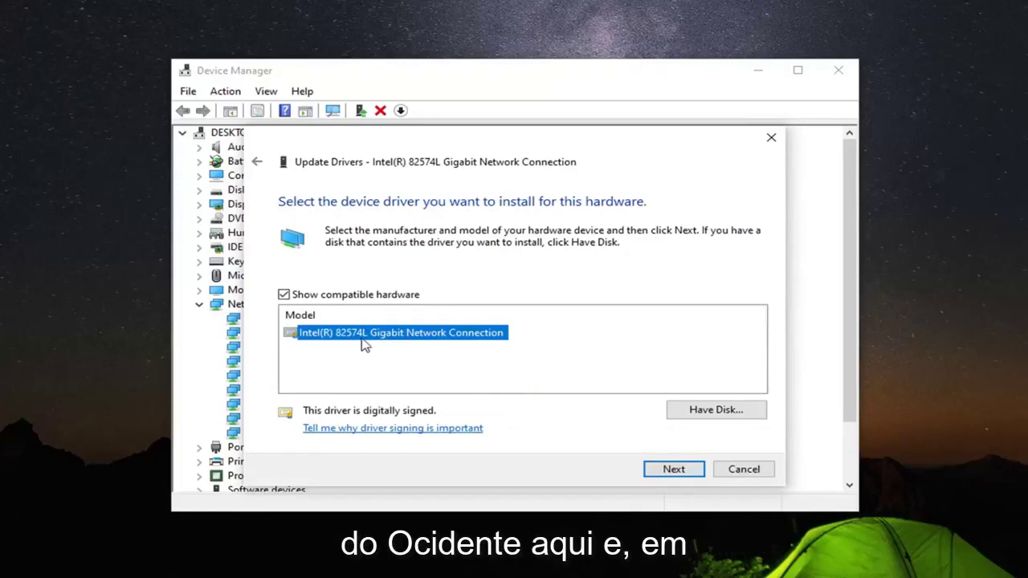
left_click(668, 473)
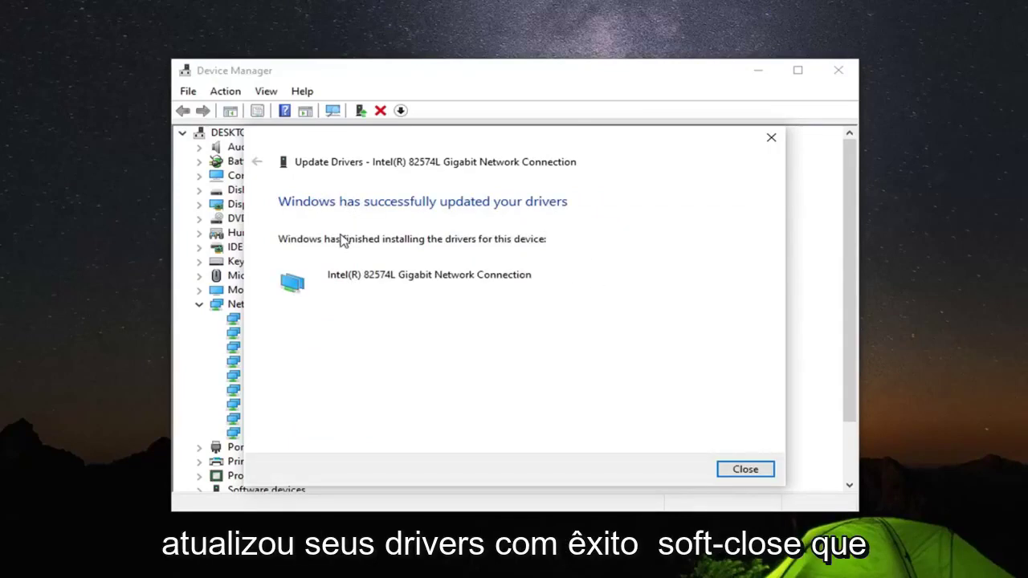
left_click(760, 472)
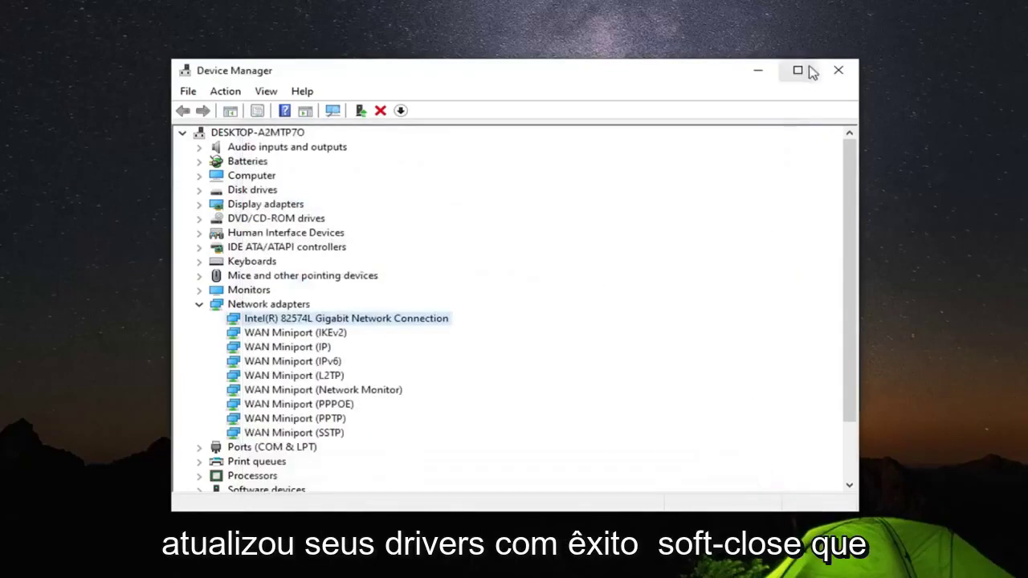